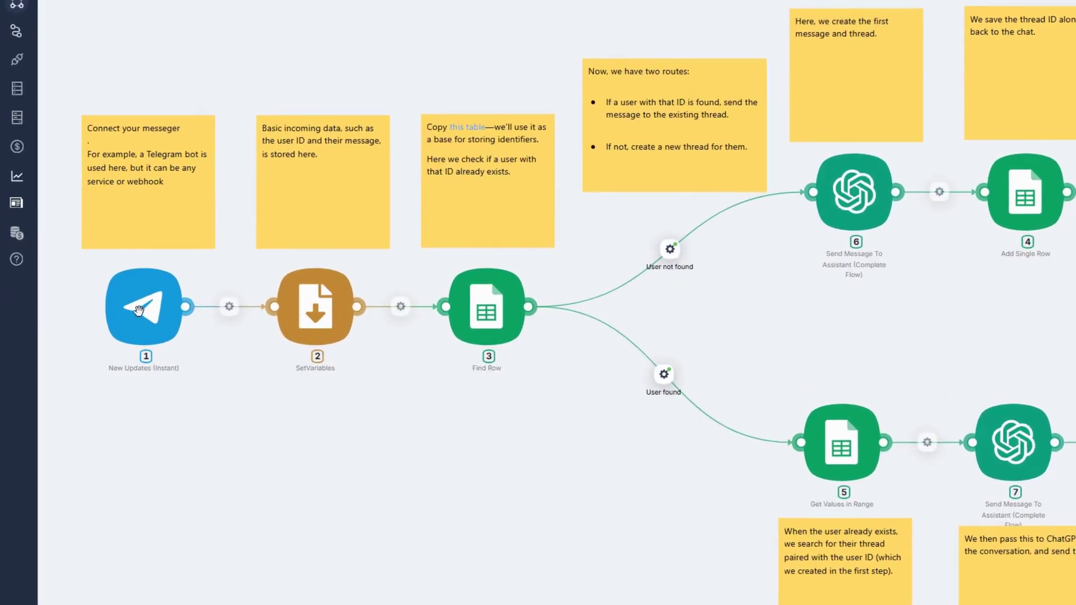
# - Authorize a new Telegram bot connection named testbot in the trigger node using the pasted token
pyautogui.click(135, 301)
pyautogui.click(468, 252)
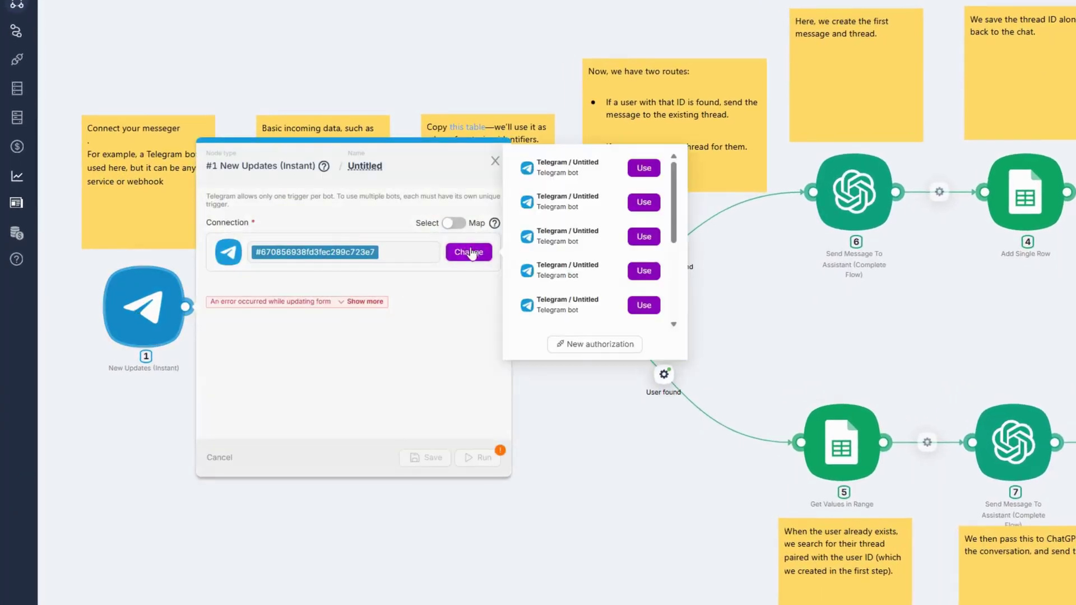
pyautogui.click(595, 345)
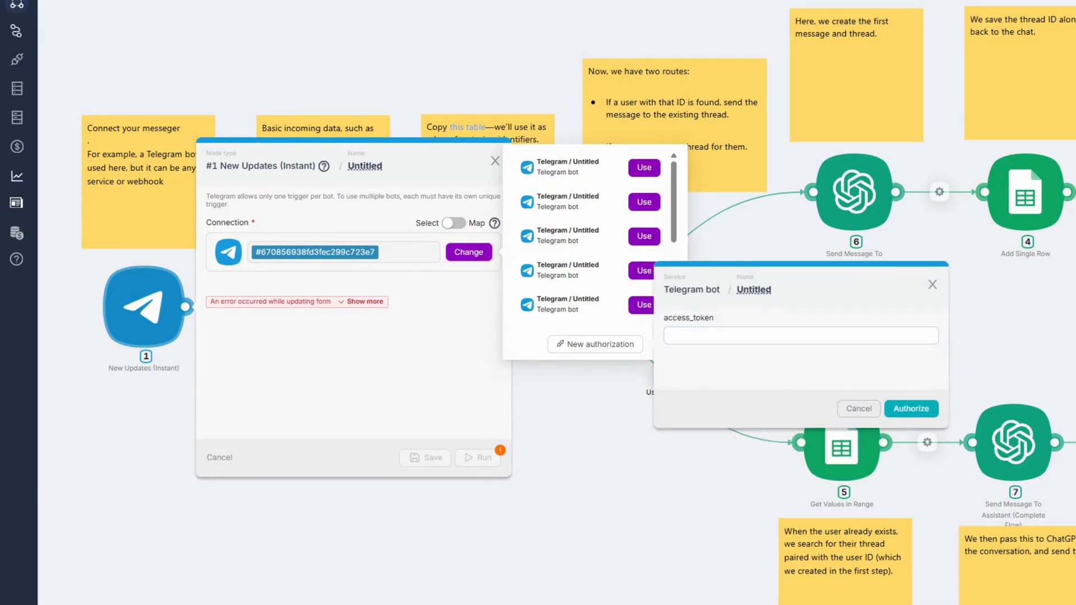
pyautogui.hotkey('ctrl', 'v')
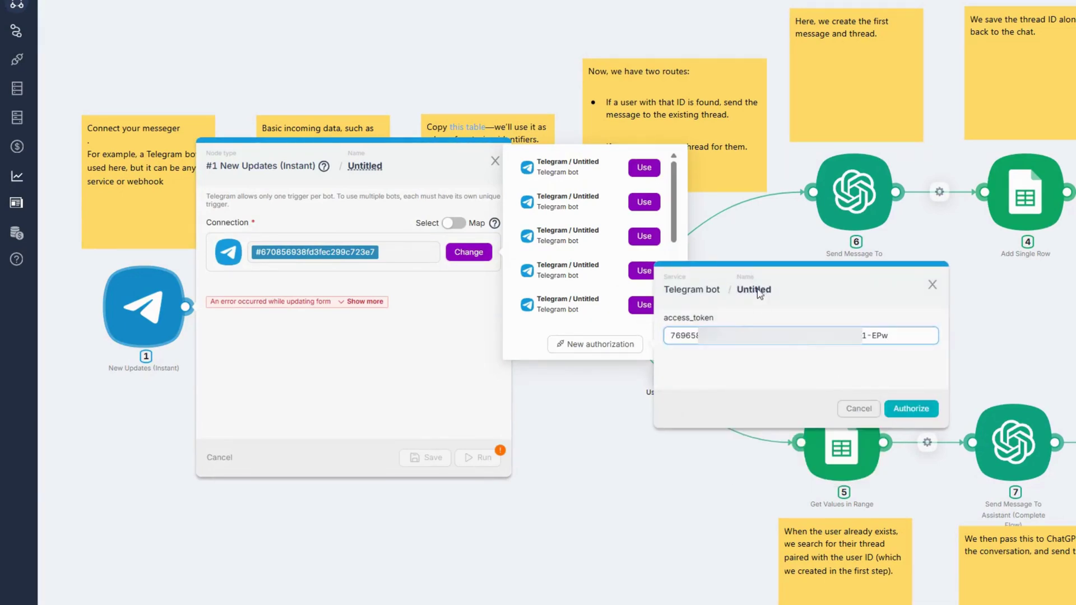
pyautogui.click(754, 290)
pyautogui.write('testbot')
pyautogui.click(910, 407)
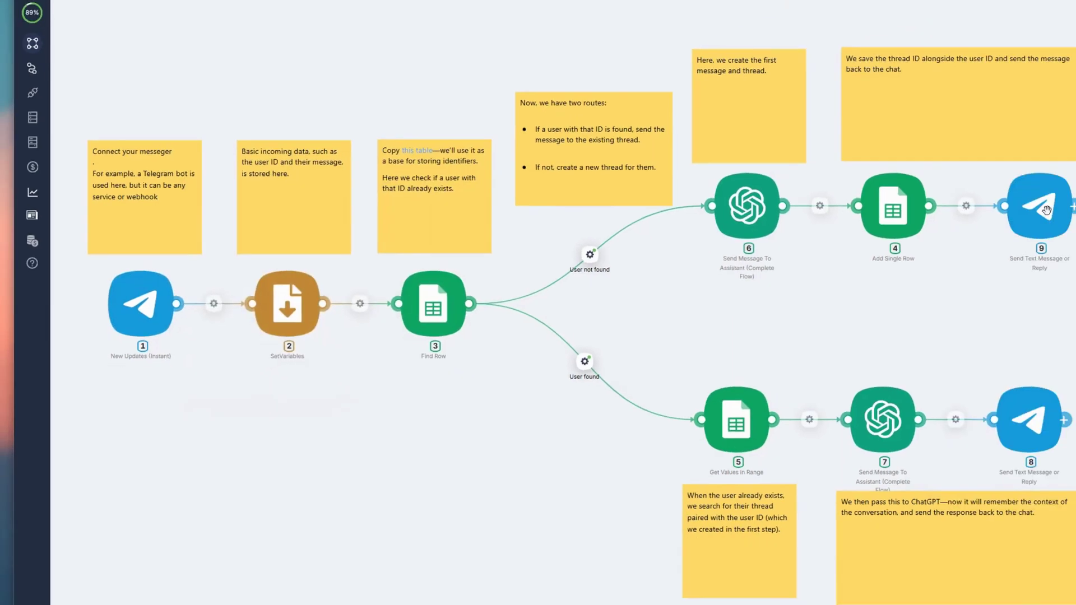
# - Switch reply nodes 9 and 8 to the testbot connection and save each
pyautogui.click(1047, 210)
pyautogui.click(652, 175)
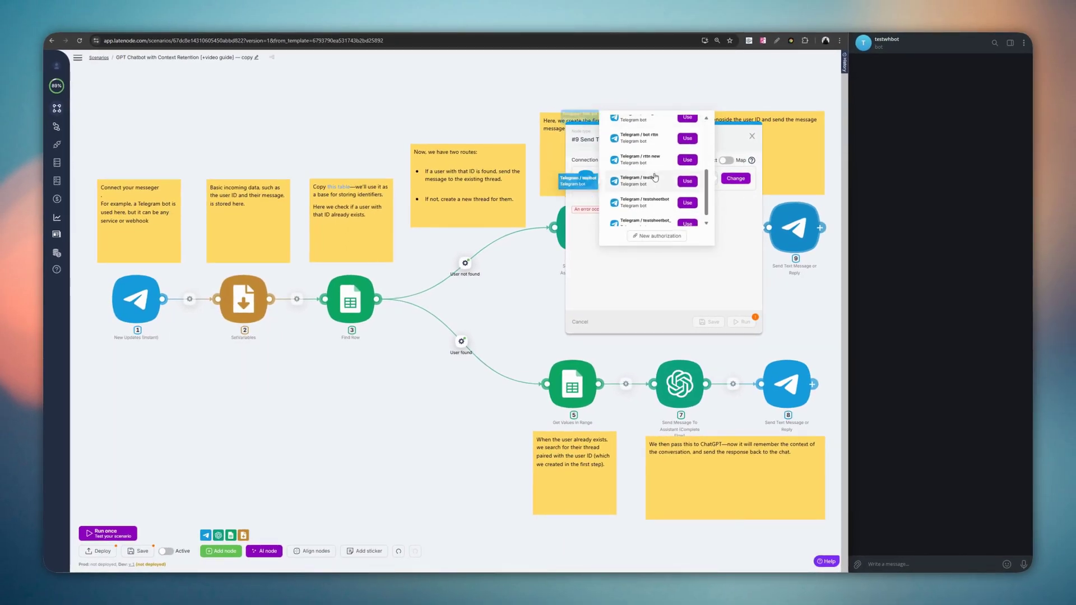
pyautogui.click(652, 171)
pyautogui.click(710, 321)
pyautogui.click(775, 380)
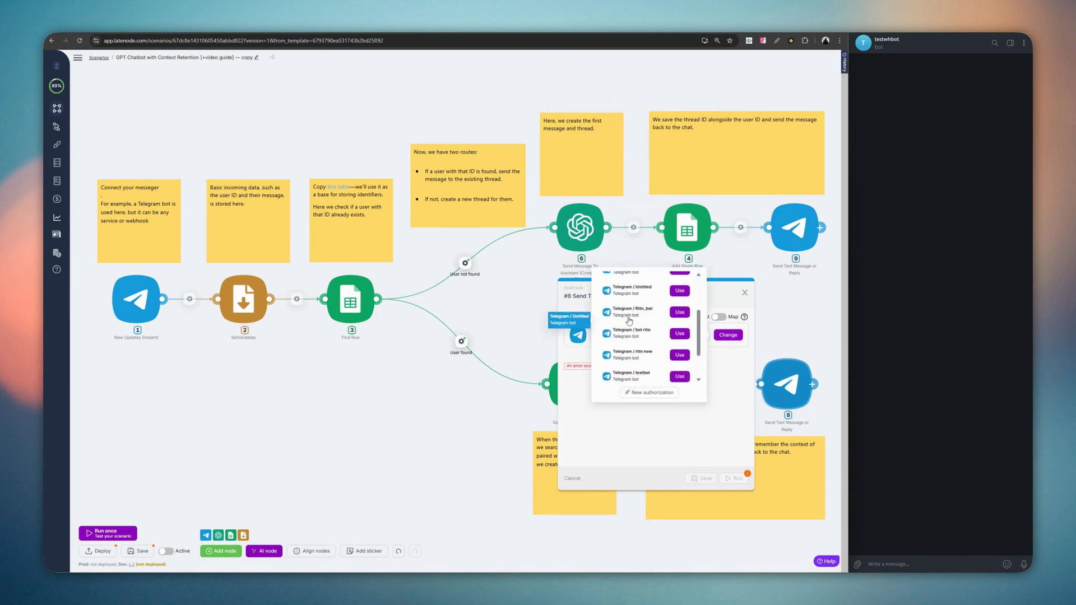
pyautogui.click(656, 386)
pyautogui.click(684, 479)
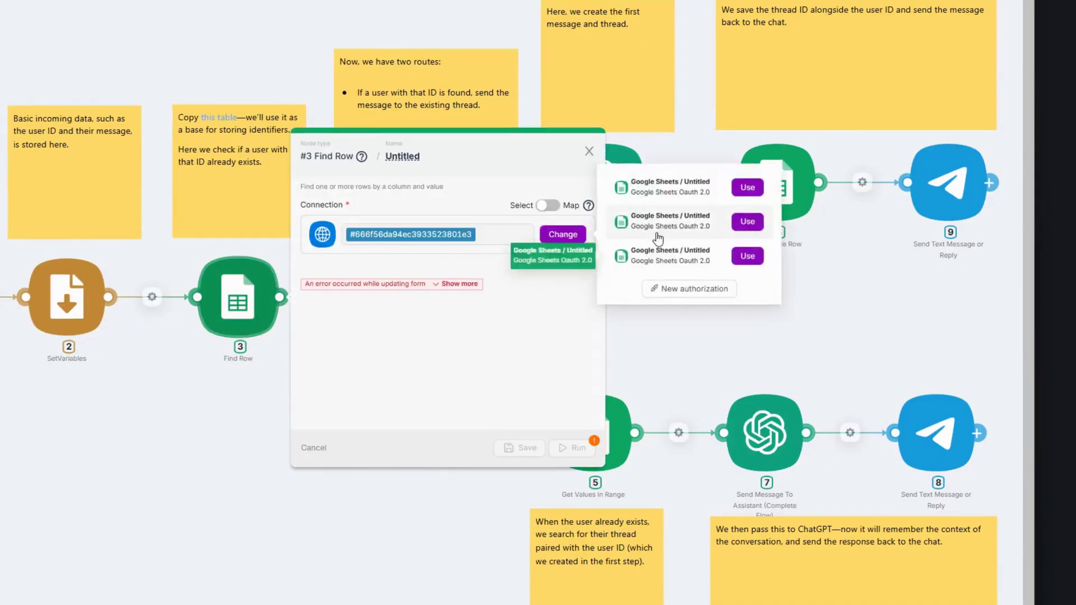
# - Assign a Google Sheets connection and the target spreadsheet to the Find Row node
pyautogui.click(654, 236)
pyautogui.click(362, 278)
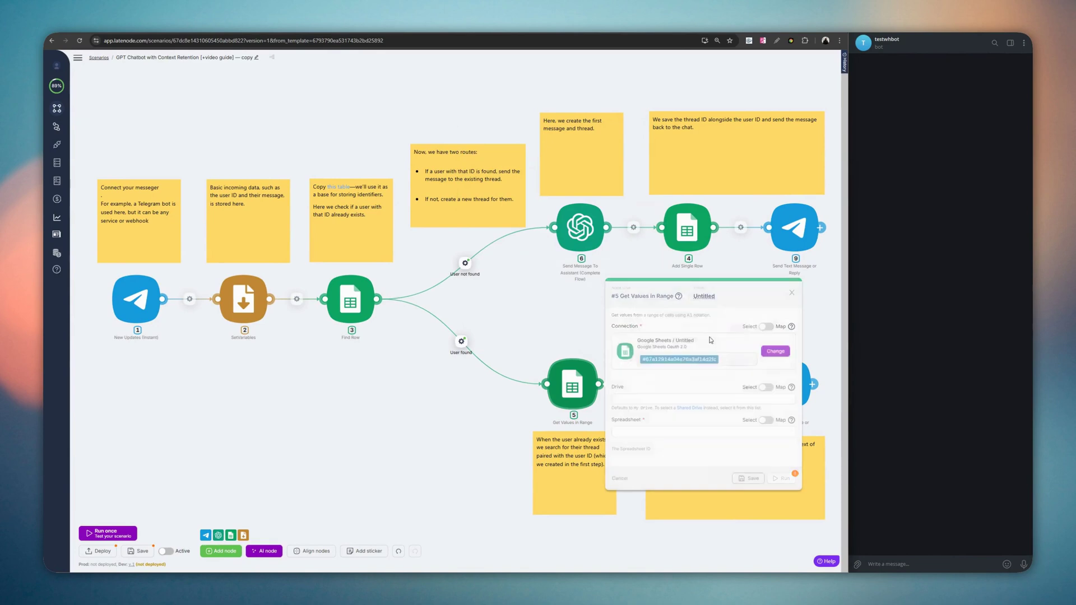
# - Authorize a new OpenAI Assistant connection for node 7 with the pasted API key, then save
pyautogui.click(661, 376)
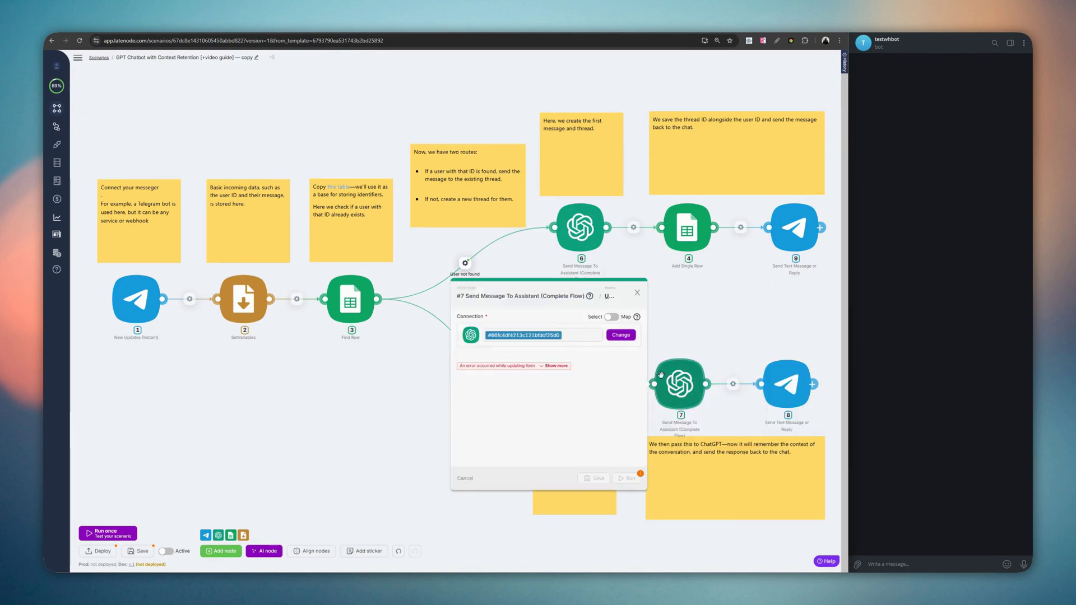
pyautogui.click(621, 335)
pyautogui.click(700, 349)
pyautogui.hotkey('ctrl', 'v')
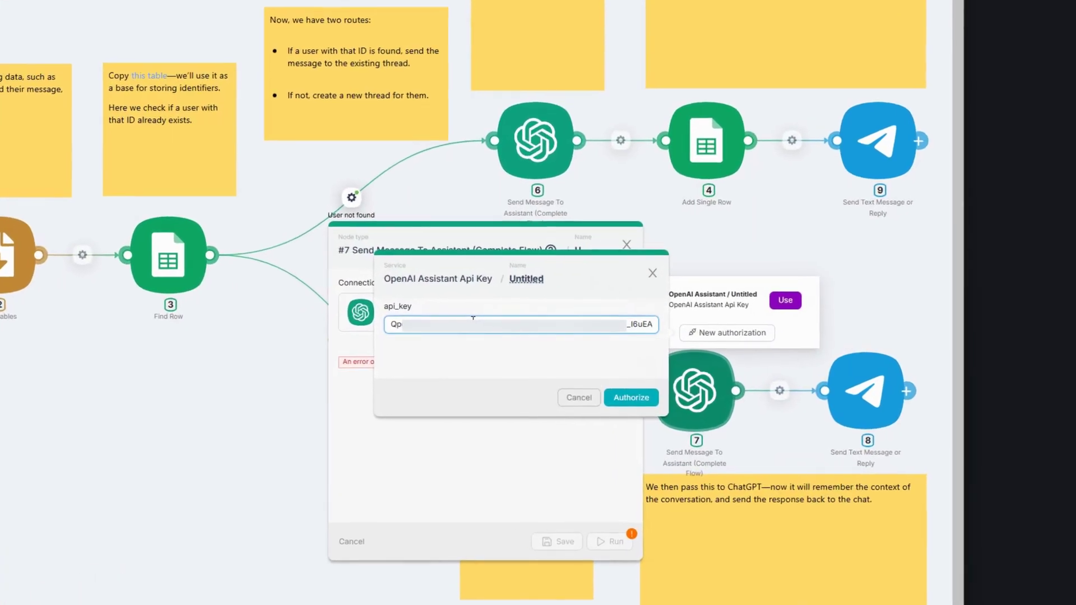
pyautogui.click(627, 397)
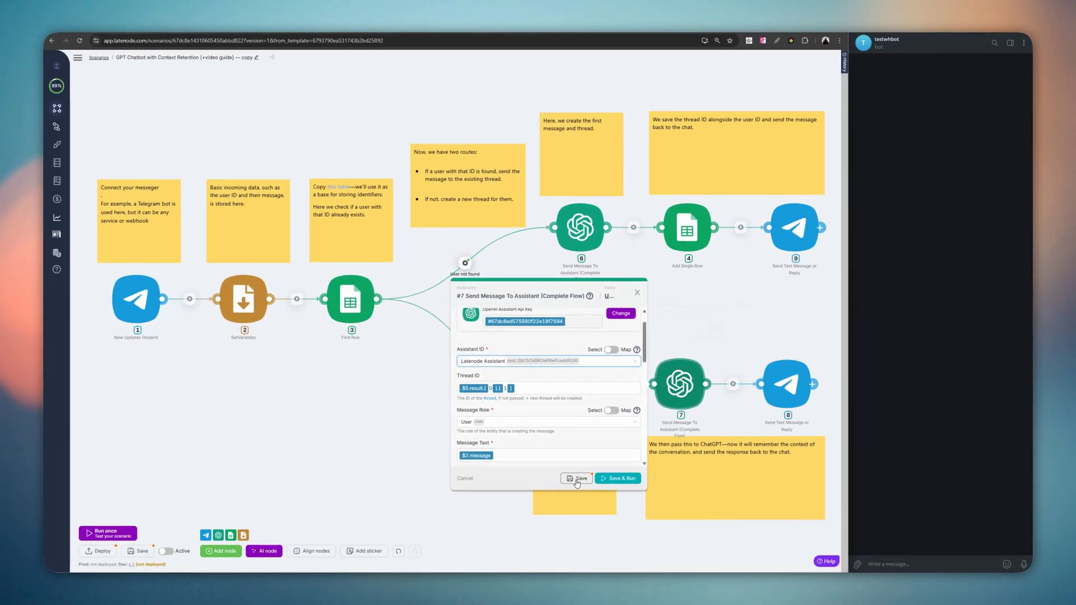
pyautogui.click(577, 481)
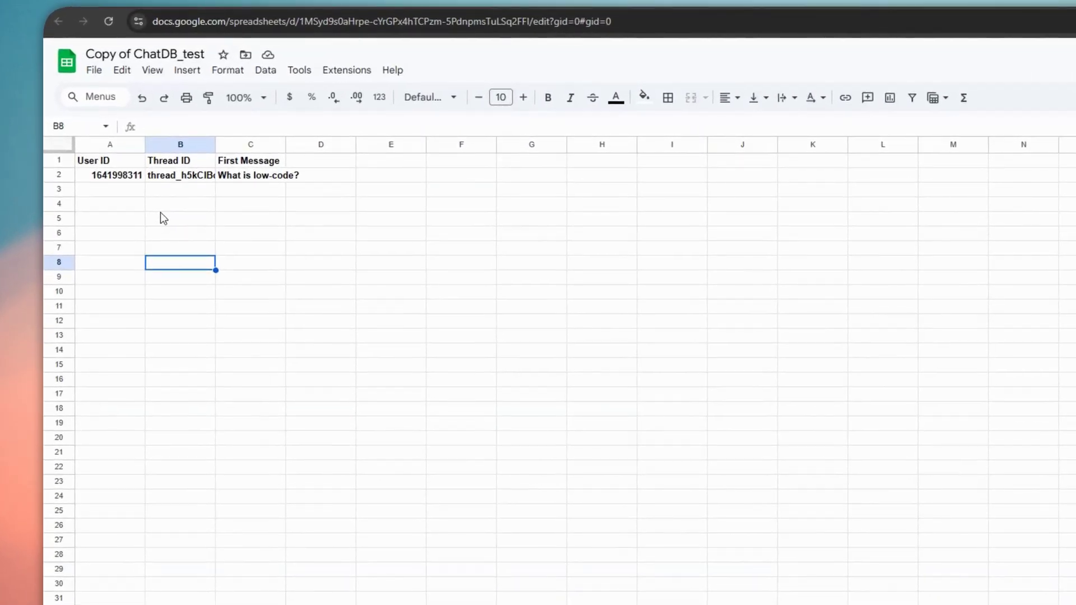
# - Select row 2 (A2:C2) to inspect the stored user ID, thread ID and message
pyautogui.click(153, 206)
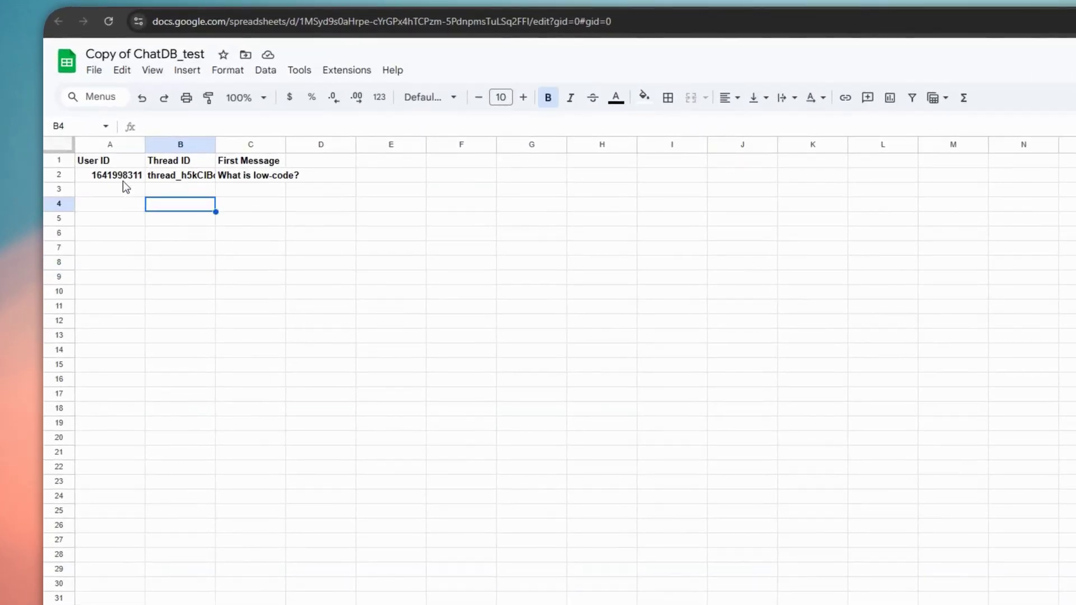
pyautogui.moveTo(122, 178); pyautogui.dragTo(250, 181)
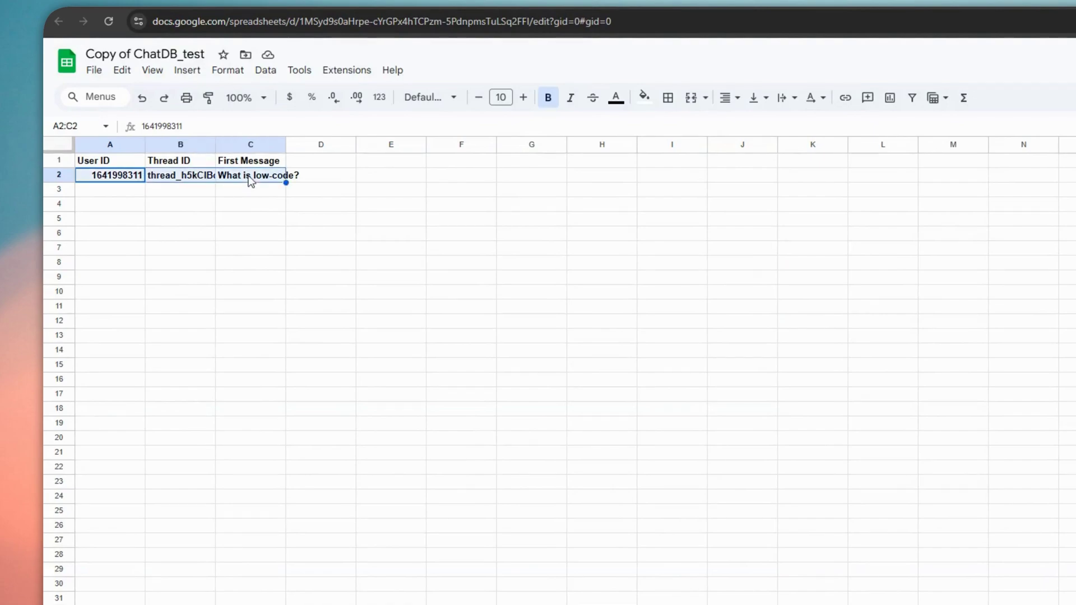
pyautogui.click(244, 202)
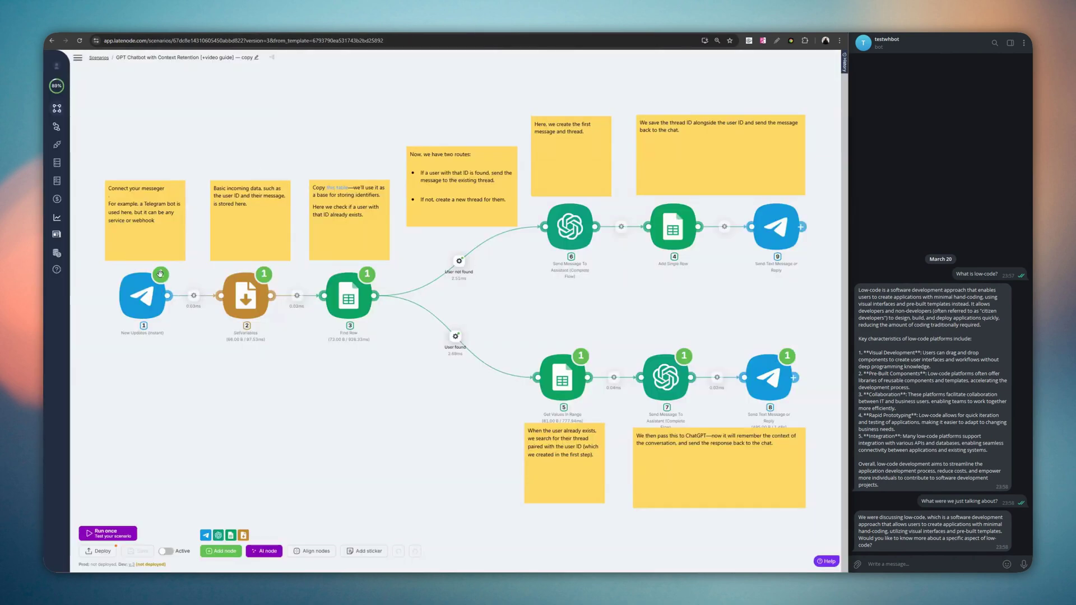
pyautogui.click(161, 274)
pyautogui.click(263, 230)
pyautogui.click(282, 259)
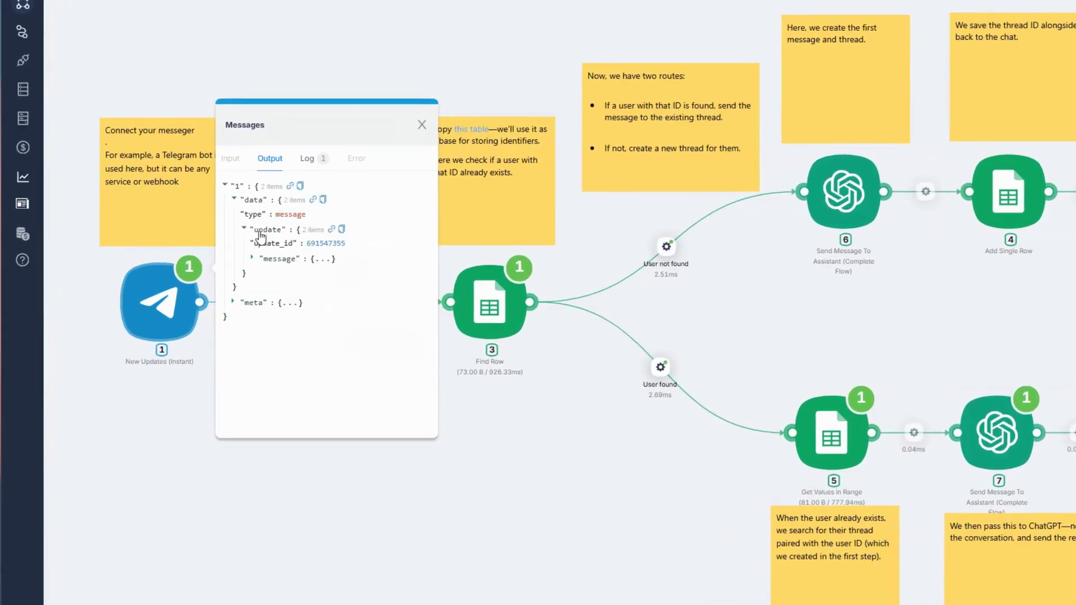
pyautogui.moveTo(286, 260)
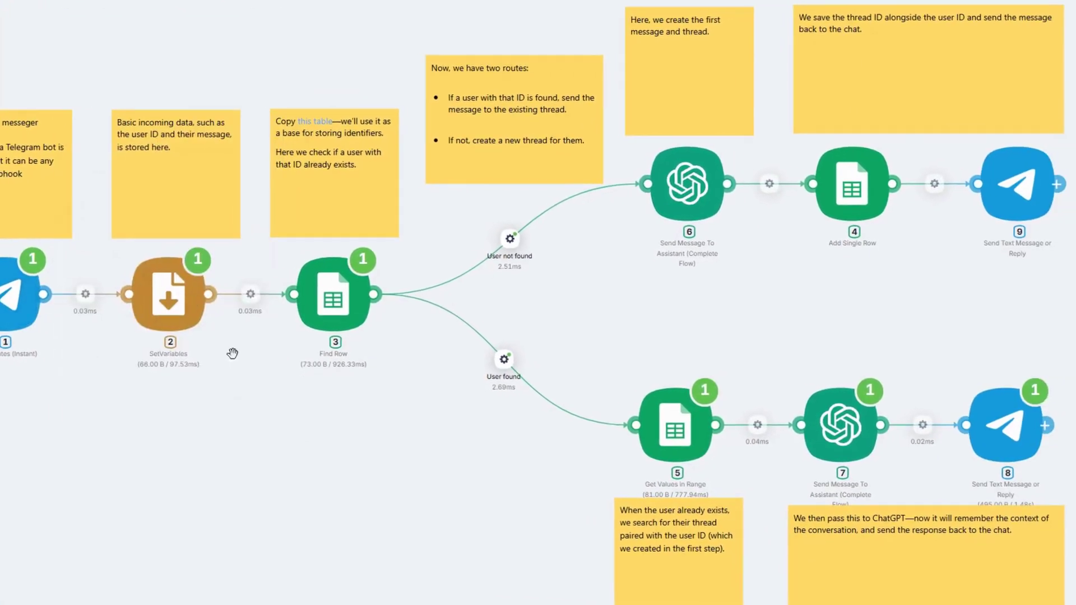
pyautogui.click(192, 269)
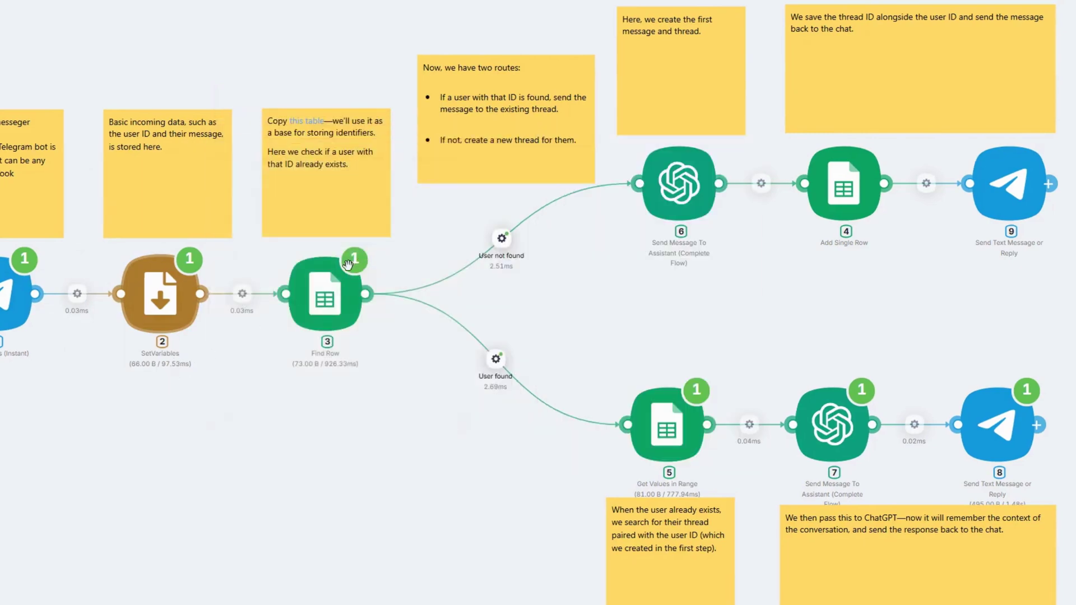
pyautogui.click(361, 261)
pyautogui.click(405, 193)
pyautogui.click(354, 205)
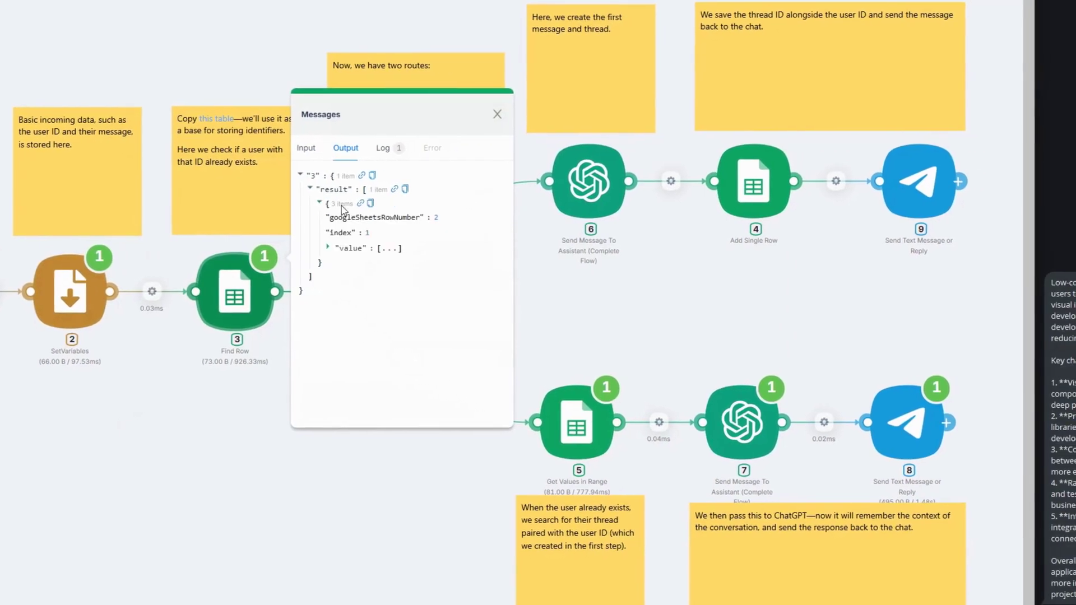
pyautogui.click(223, 379)
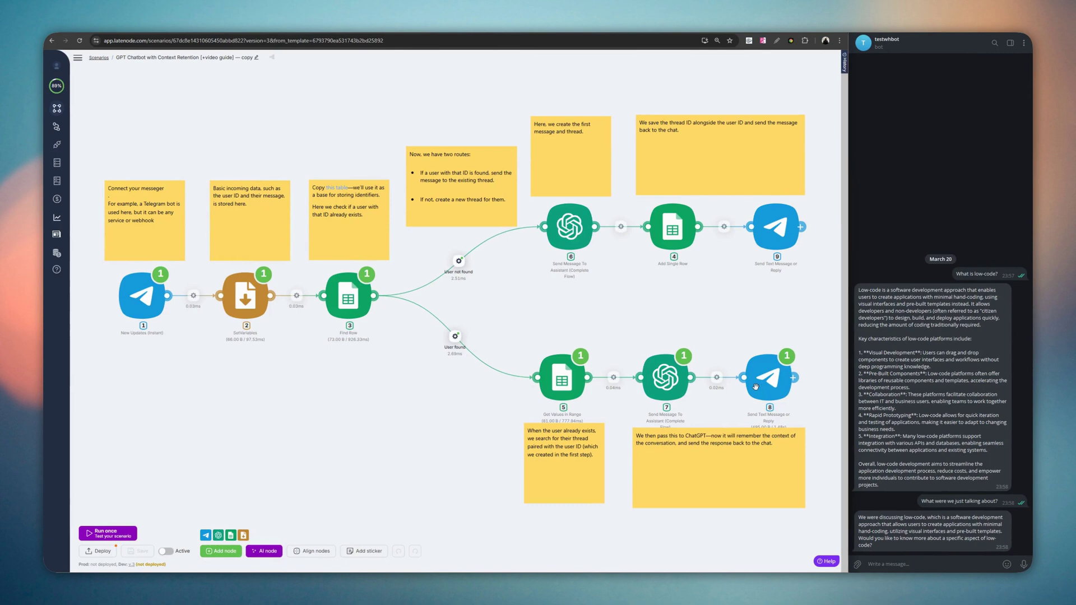
# - Turn on the Active toggle to deploy the scenario to production
pyautogui.click(166, 552)
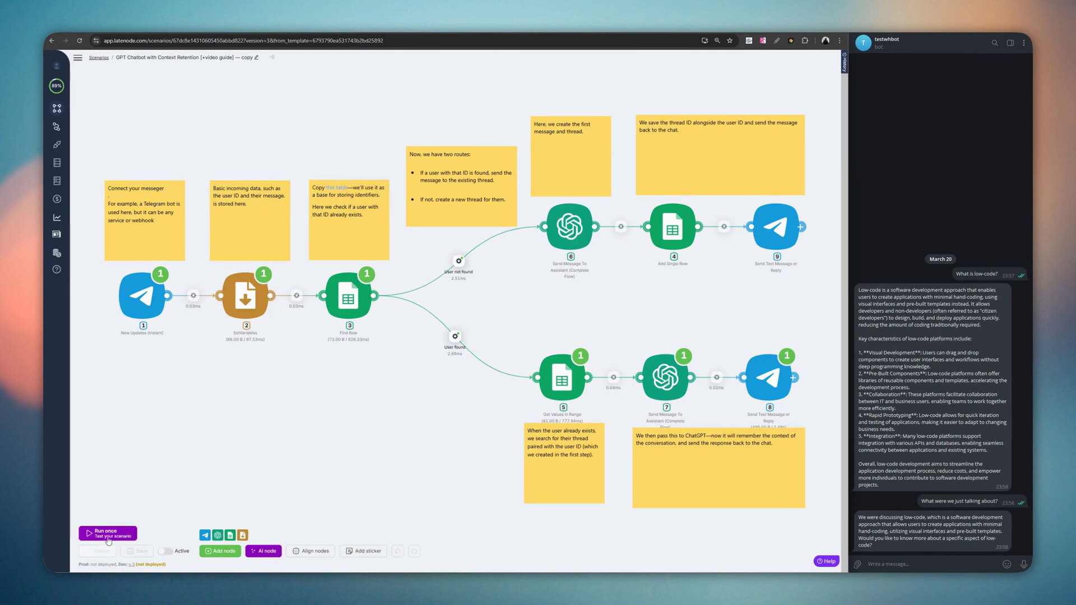